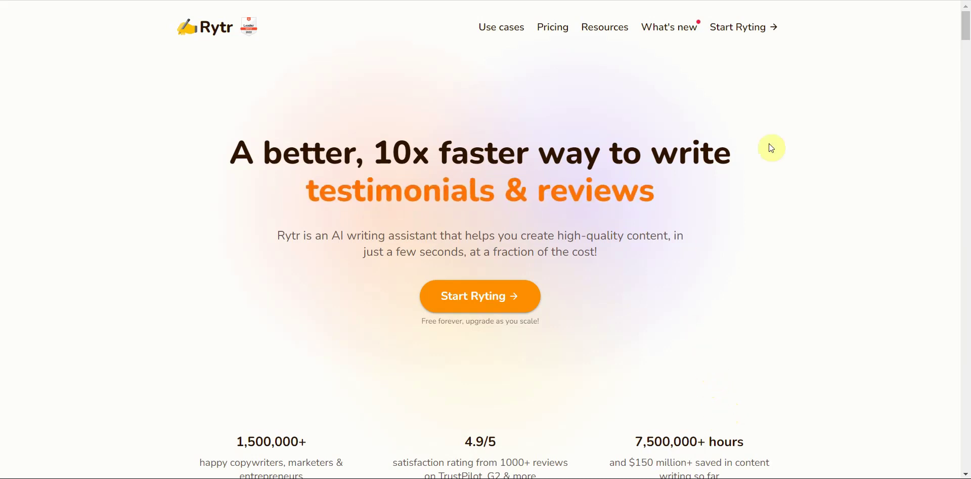
Look over Rytr's home page and Jasper's pricing plans
scroll(964, 45, "down", 10)
scroll(967, 76, "up", 6)
scroll(967, 86, "up", 6)
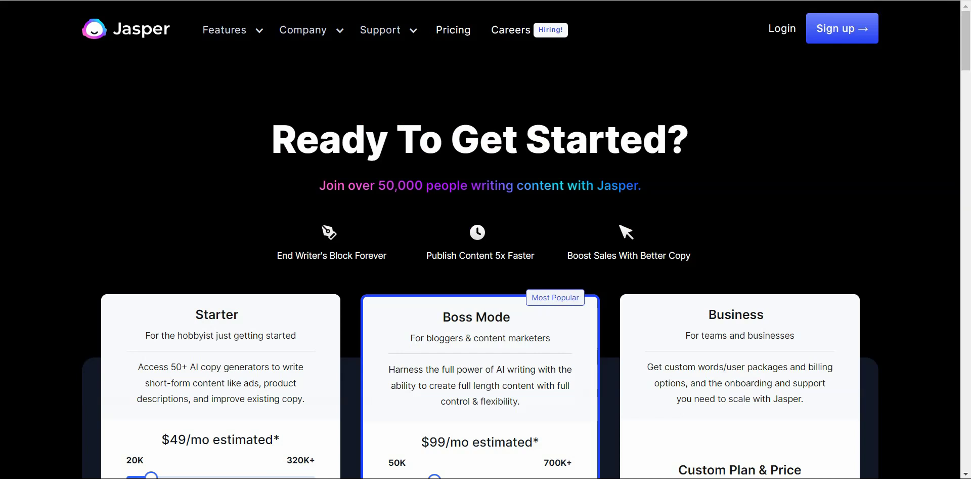
left_click_drag(966, 65, 966, 101)
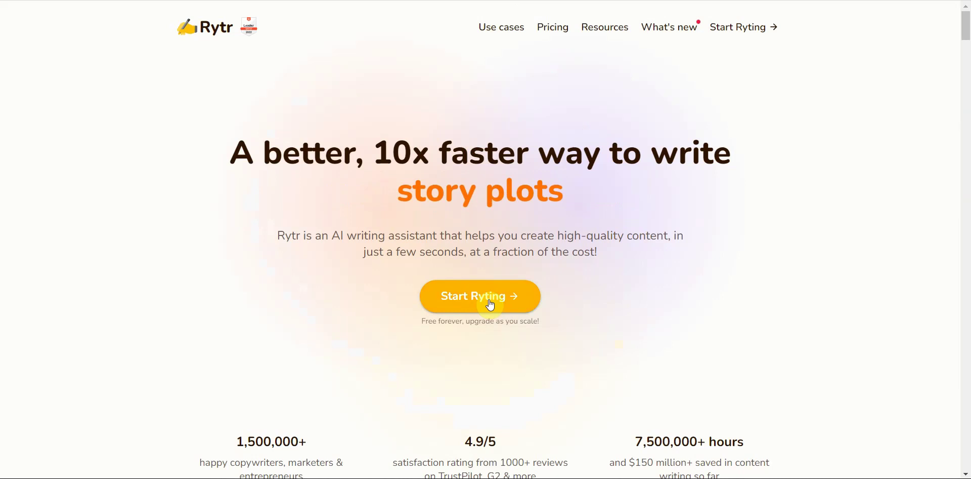
left_click(490, 304)
left_click(154, 188)
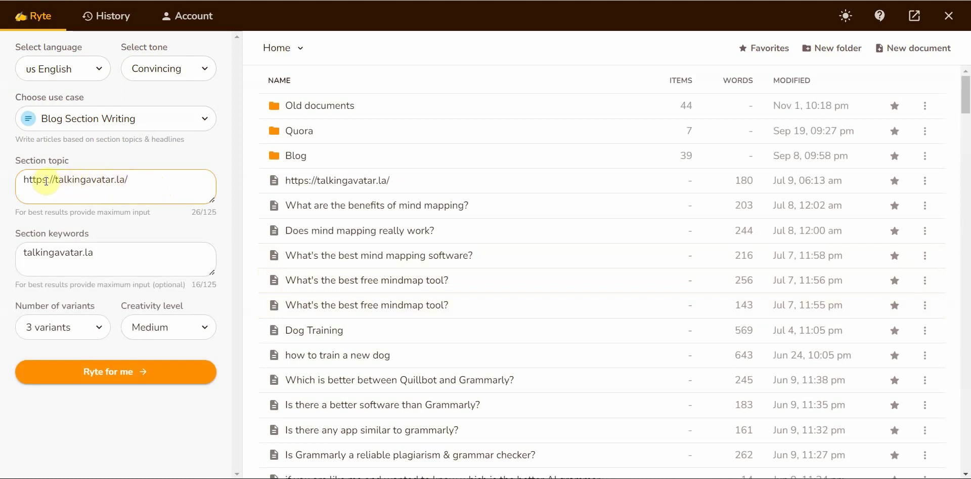
triple_click(69, 181)
key("ctrl+c")
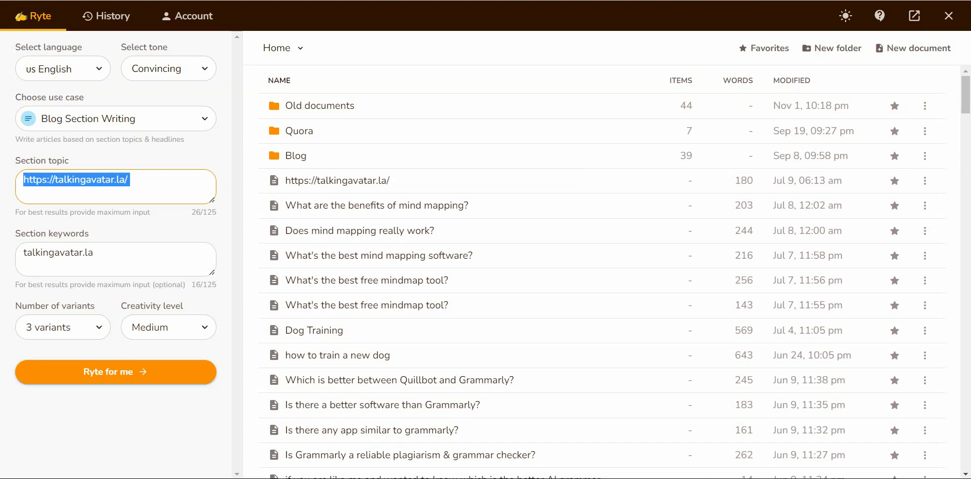
key("ctrl+t")
key("ctrl+v")
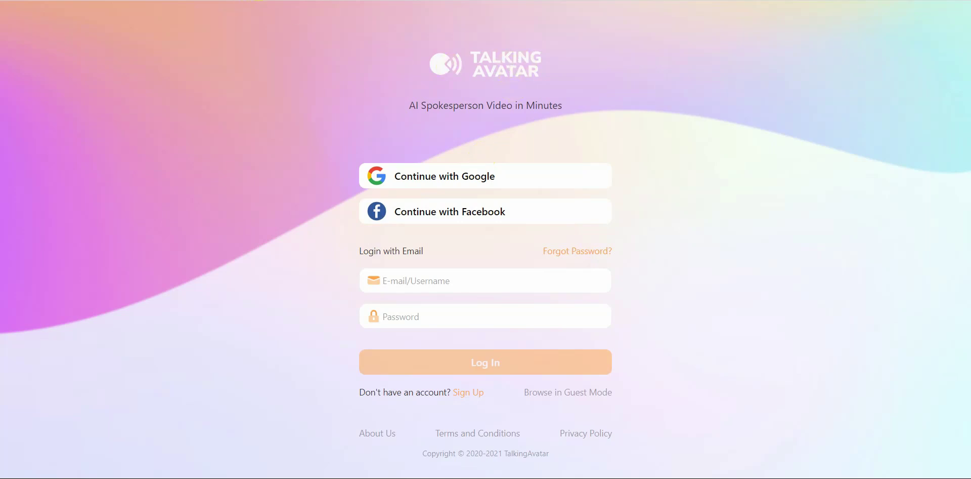
left_click(259, 1)
key("Return")
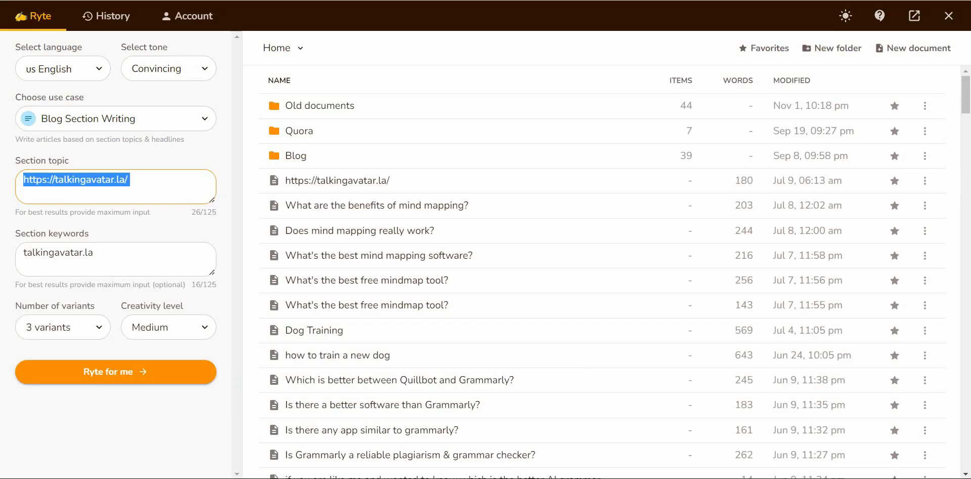
left_click(173, 195)
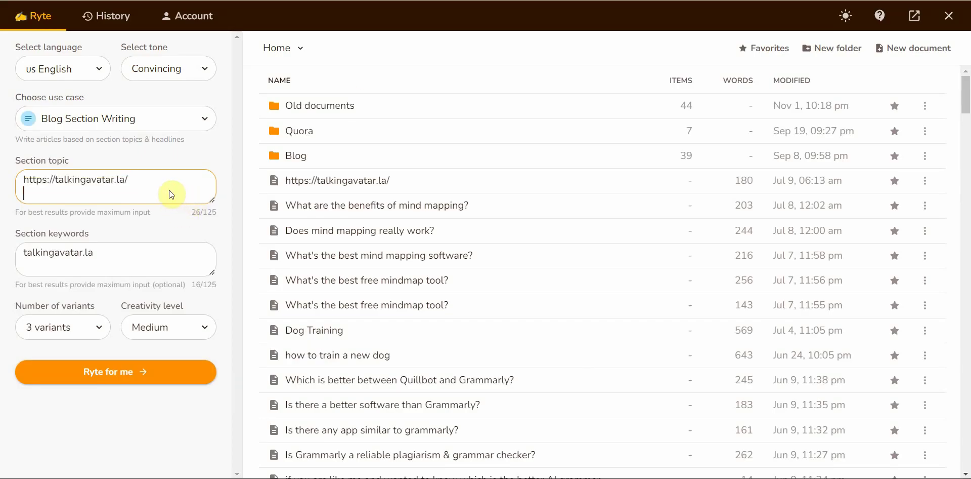
left_click(109, 260)
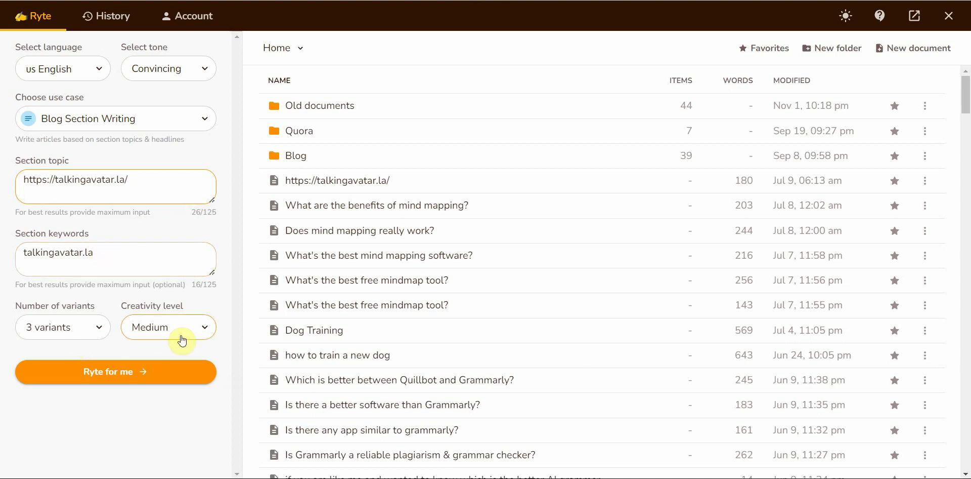
left_click(169, 370)
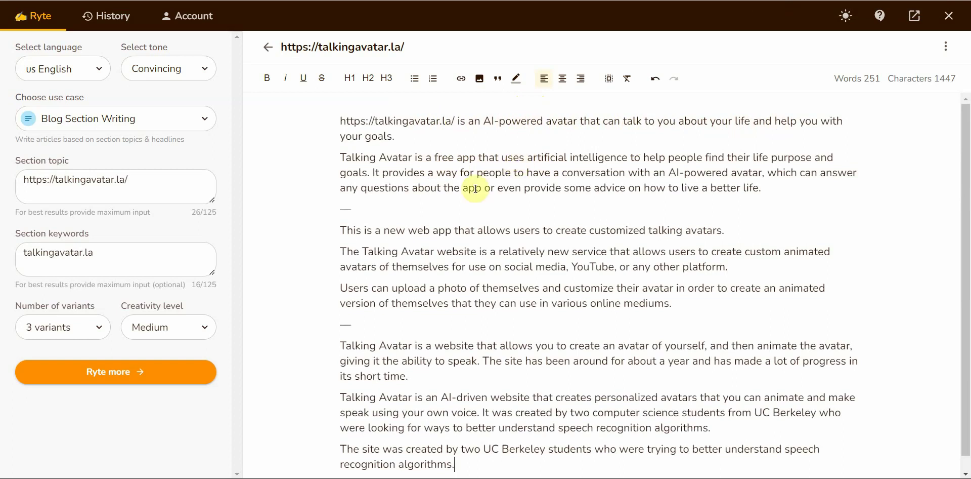
Highlight the two paragraphs of the first generated variant in the document
left_click_drag(390, 193, 335, 124)
left_click(551, 151)
left_click(762, 188, "shift")
left_click_drag(763, 188, 320, 95)
left_click(524, 83)
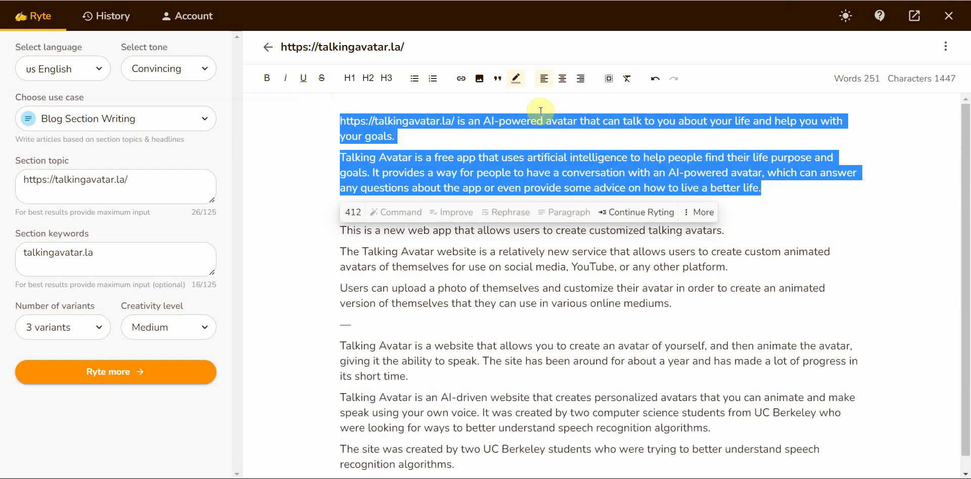
left_click(840, 204)
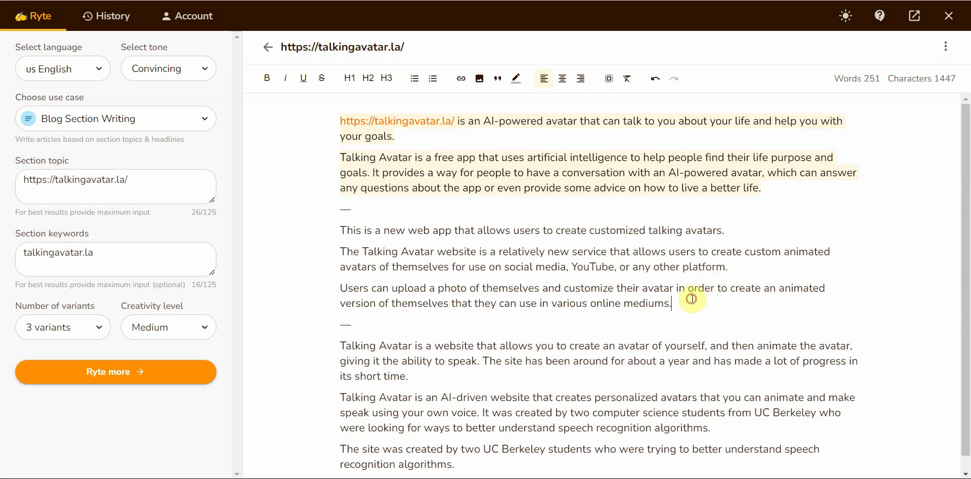
Check the character counts of the second variant, the first two variants together and the third variant by selecting their text
left_click_drag(692, 299, 334, 230)
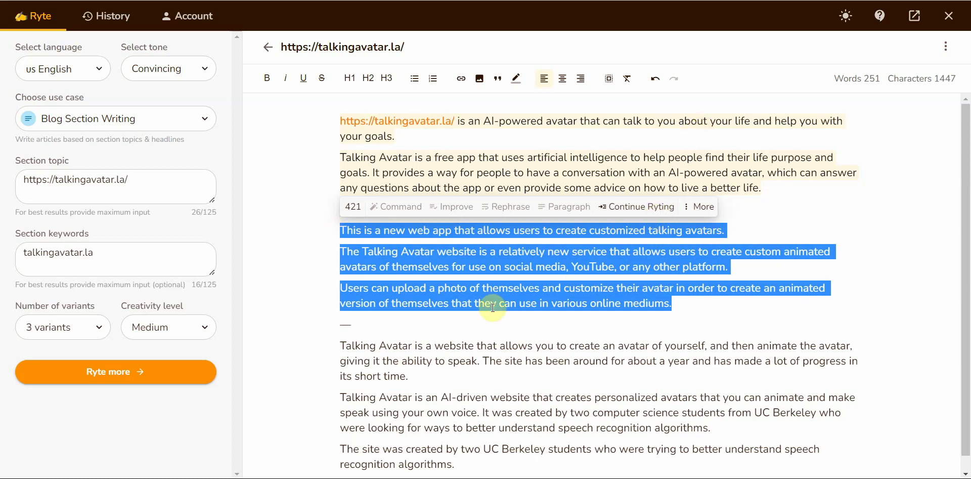
left_click(469, 307)
scroll(960, 273, "down", 1)
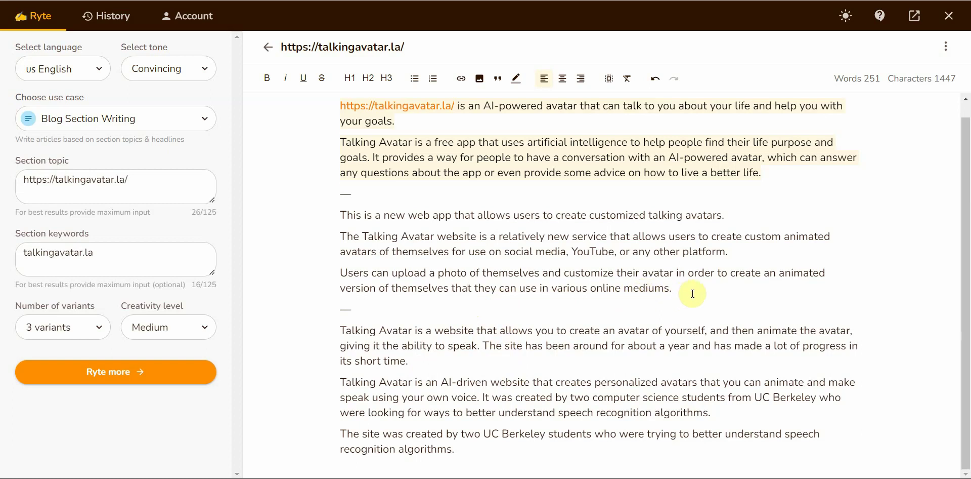
left_click_drag(690, 292, 333, 117)
scroll(319, 101, "up", 1)
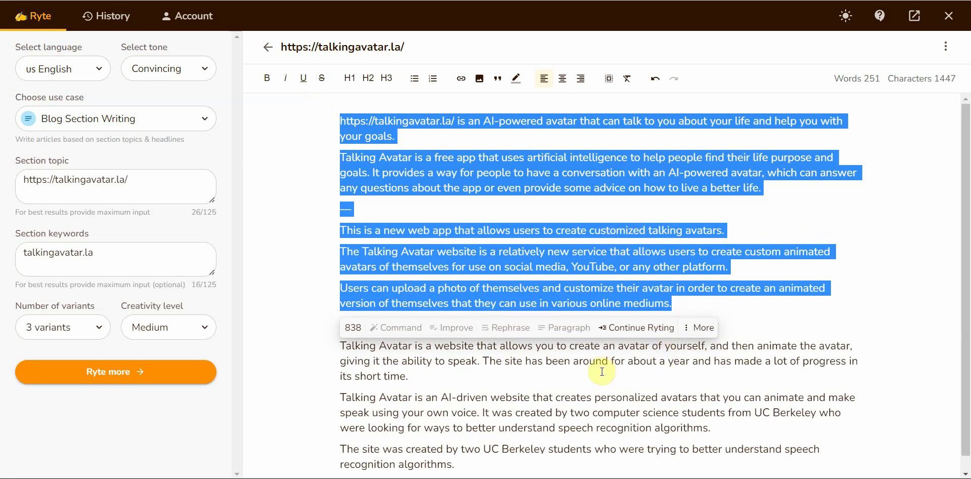
left_click(590, 381)
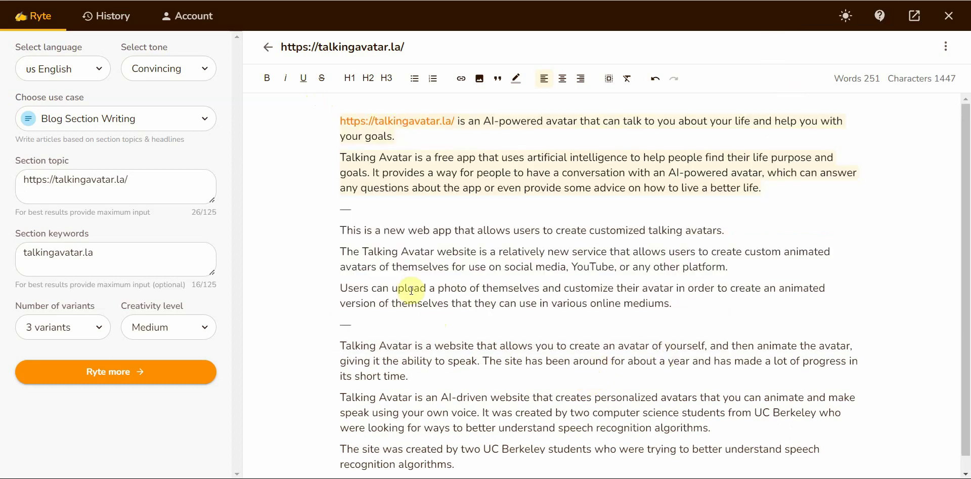
left_click_drag(681, 303, 341, 116)
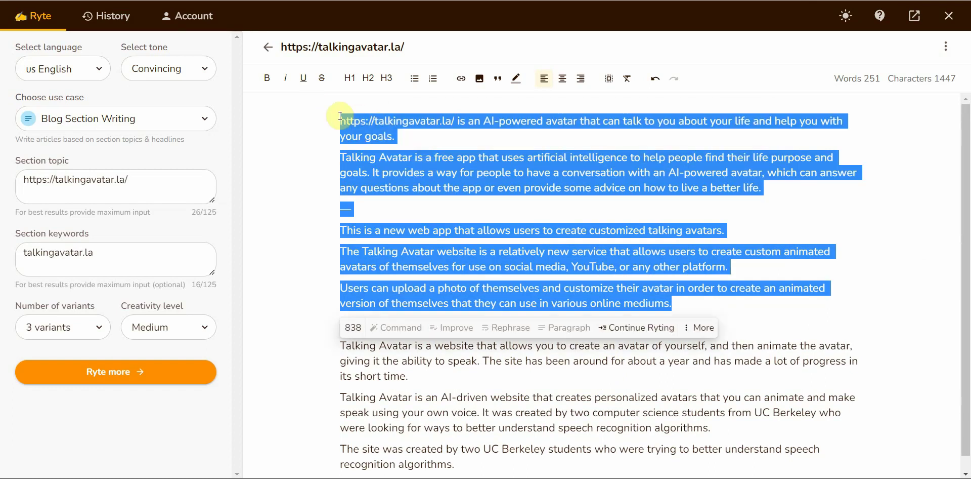
left_click(449, 389)
left_click_drag(372, 361, 579, 437)
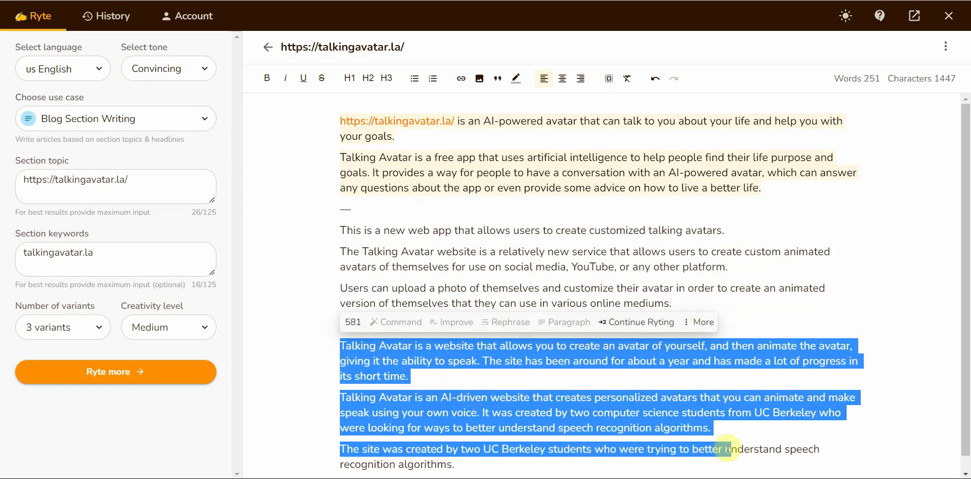
left_click_drag(738, 447, 813, 457)
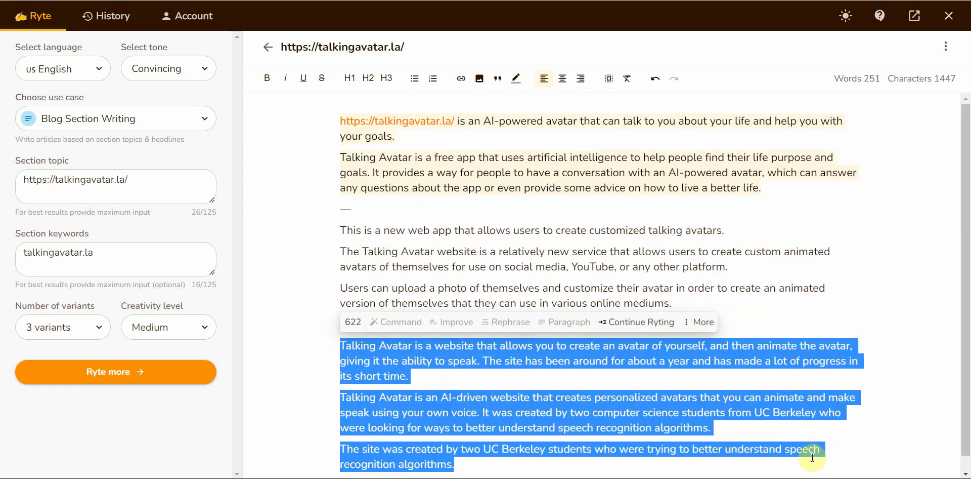
left_click(453, 256)
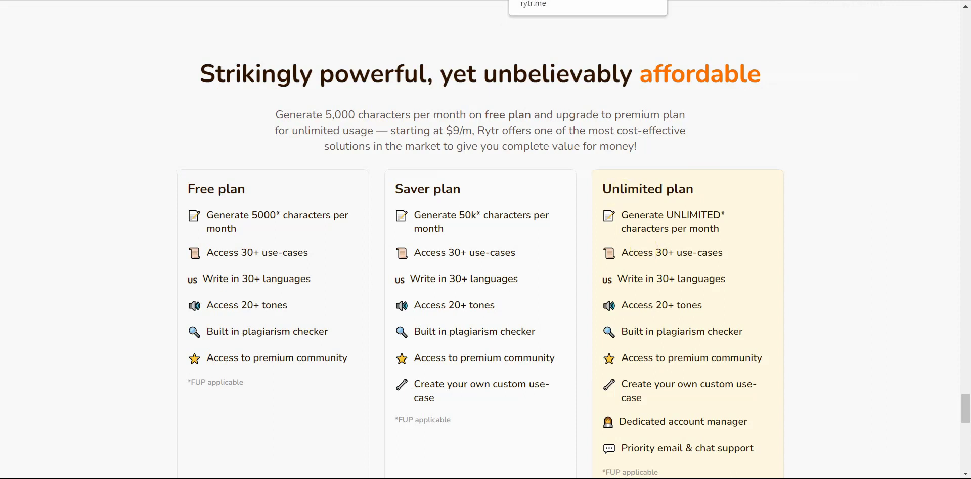
Return from the pricing page to the document, leave it, and open the account's Custom Use-cases page through the use case list
key("ctrl+Tab")
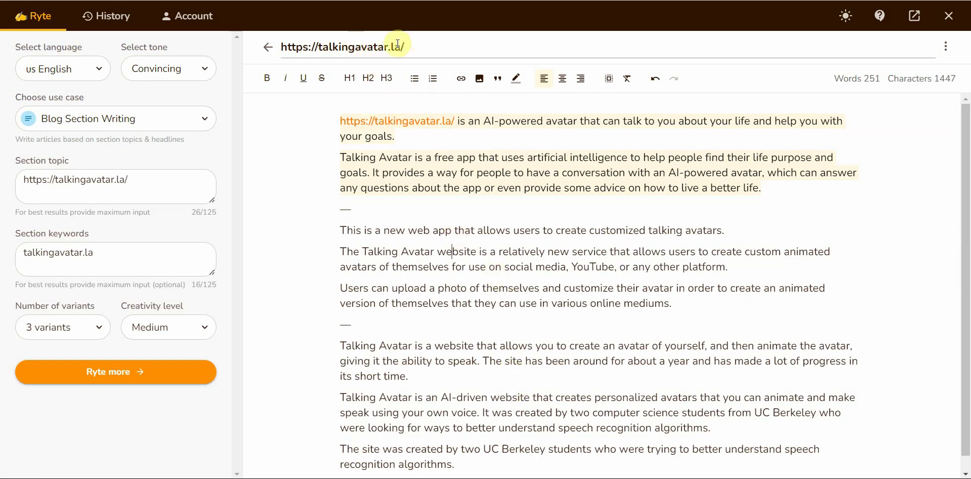
left_click_drag(709, 299, 798, 329)
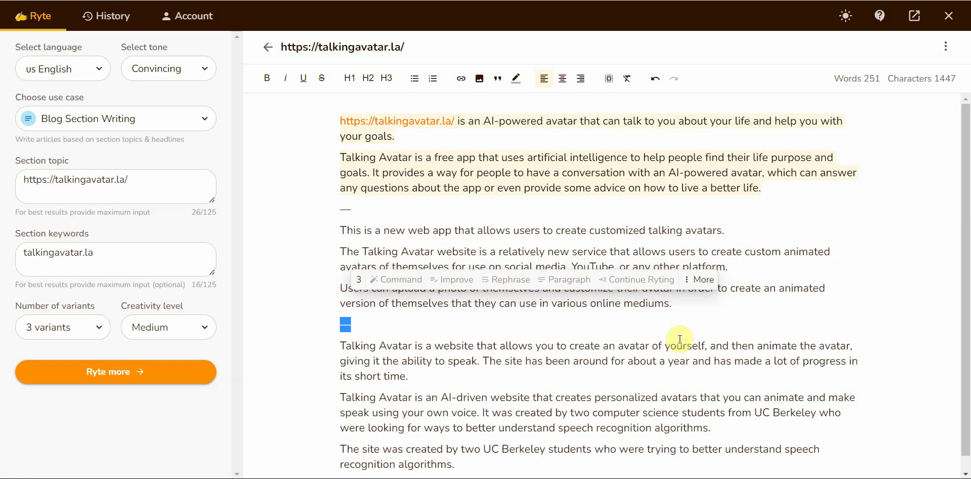
left_click(560, 251)
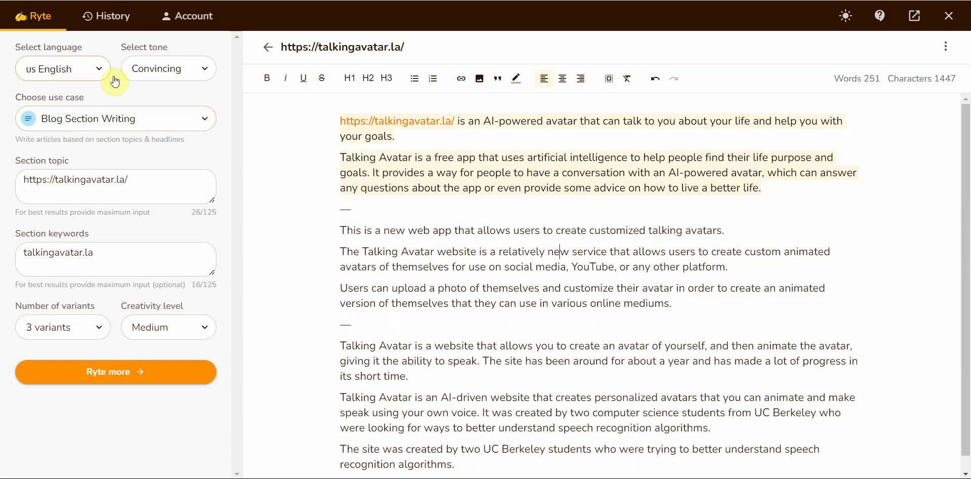
left_click(46, 22)
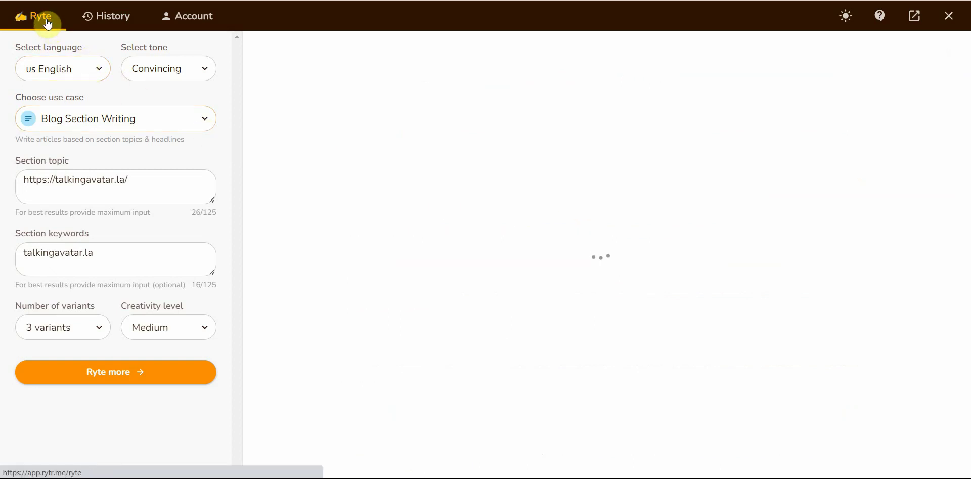
left_click(188, 117)
scroll(180, 226, "down", 10)
left_click(176, 285)
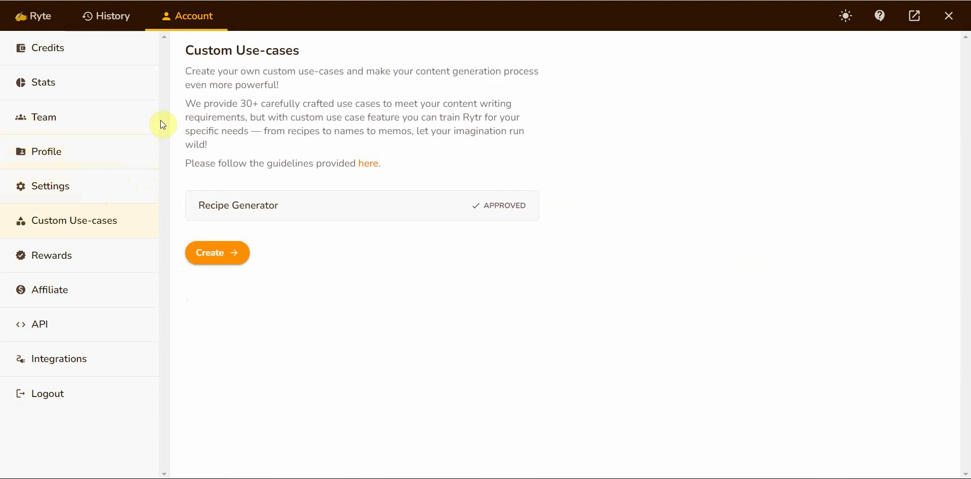
Examine the blank custom use-case form and the existing Recipe Generator use case, leaving both without changes
left_click(238, 254)
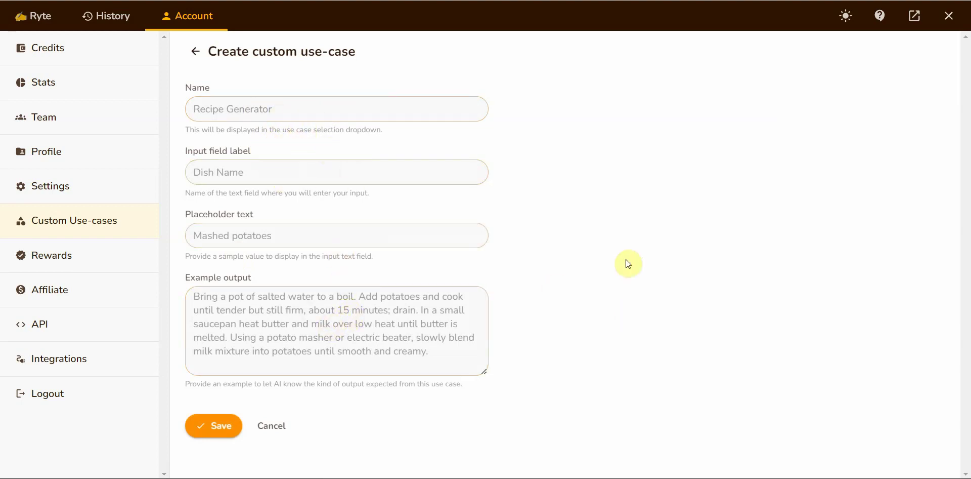
left_click(196, 50)
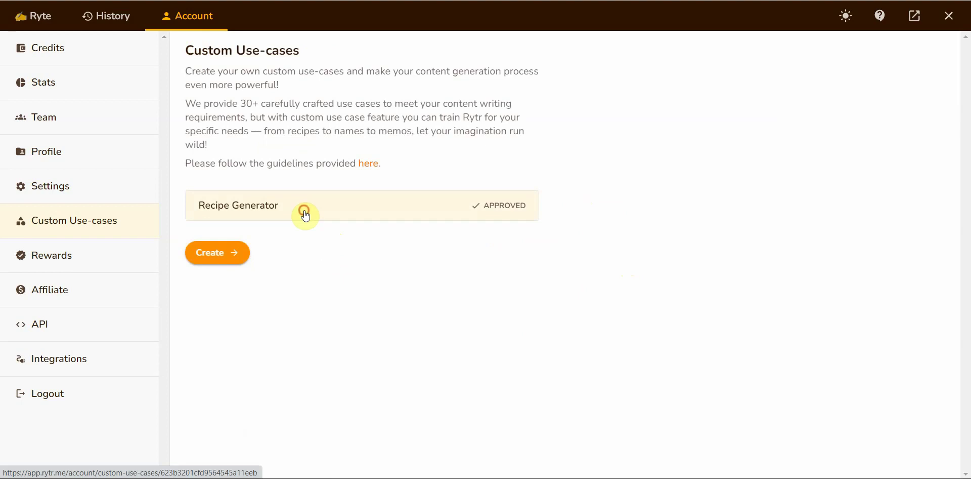
left_click(305, 213)
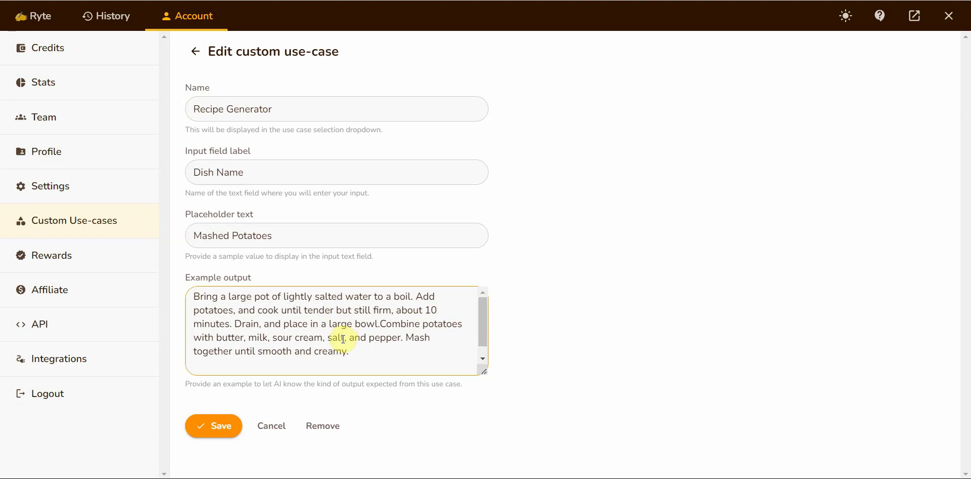
left_click(195, 51)
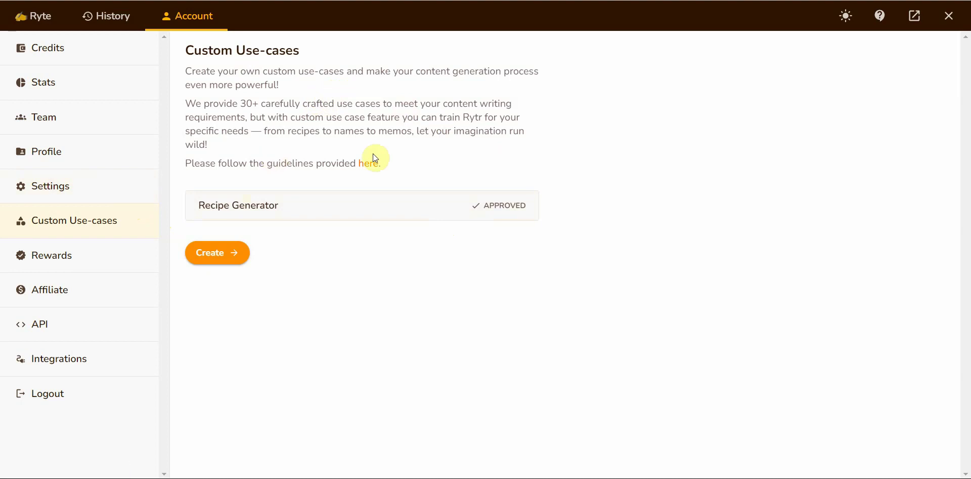
Return to the writing workspace and choose the Brand Name use case
left_click(48, 21)
left_click(190, 123)
left_click_drag(223, 165, 225, 135)
left_click(152, 210)
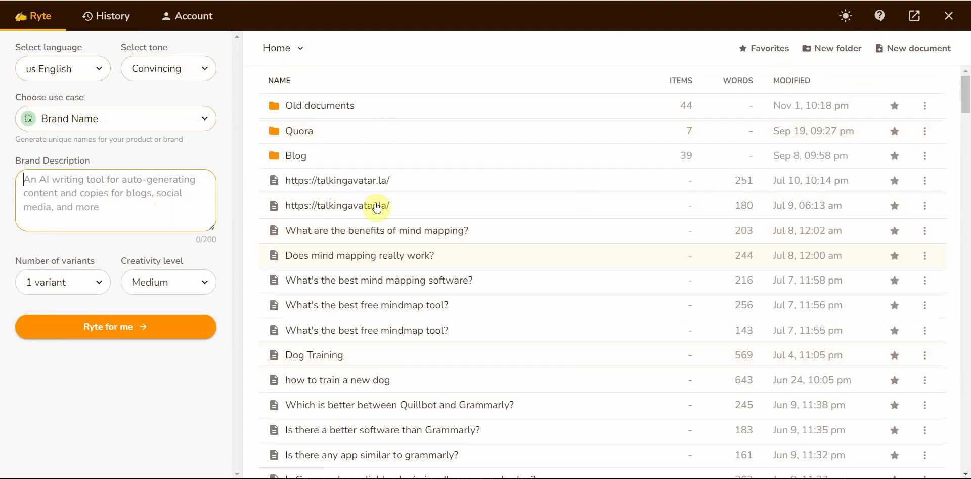
Browse the list of available use cases and close it with Brand Name still selected
left_click(138, 118)
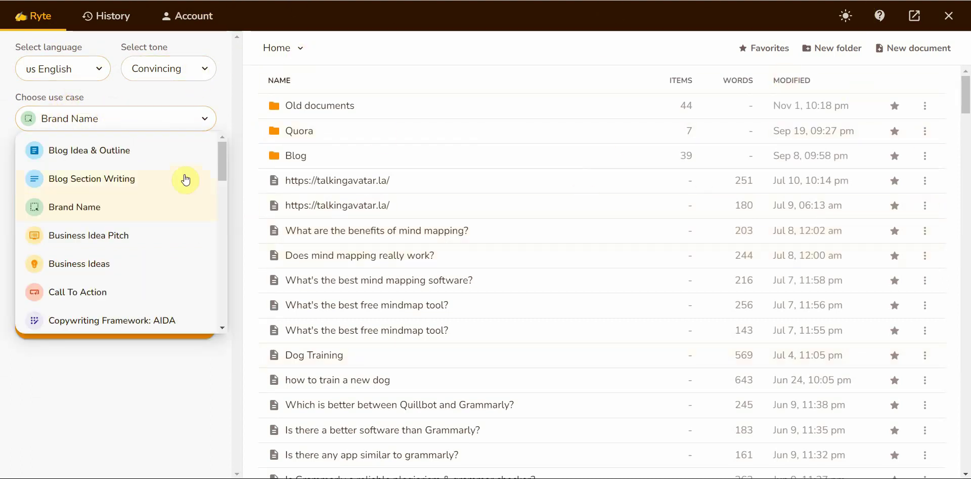
mouse_move(221, 179)
left_mouse_down()
mouse_move(222, 212)
mouse_move(221, 146)
mouse_move(210, 330)
mouse_move(226, 169)
left_mouse_up()
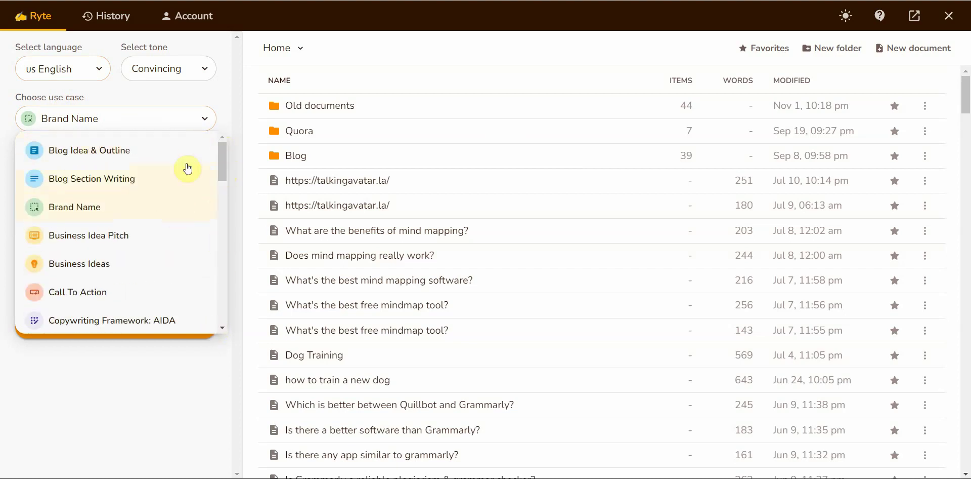
scroll(206, 212, "down", 4)
left_click(223, 99)
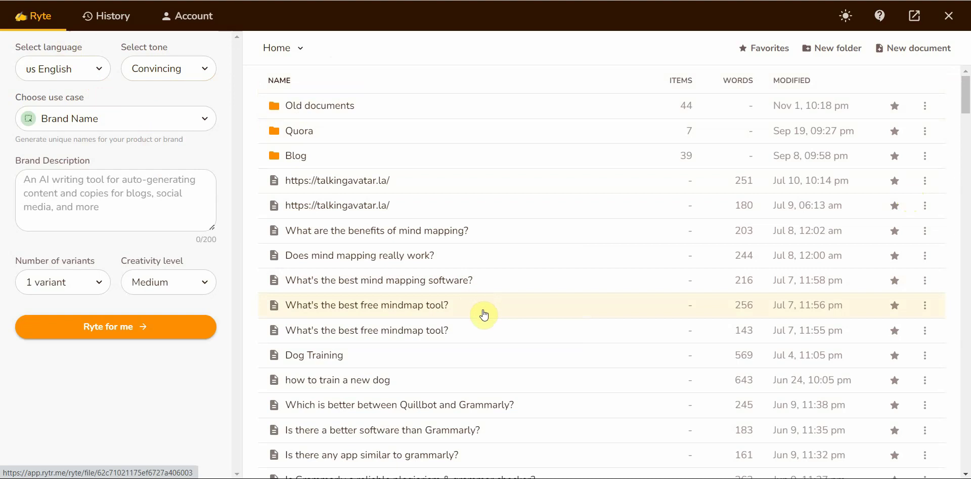
left_click(189, 188)
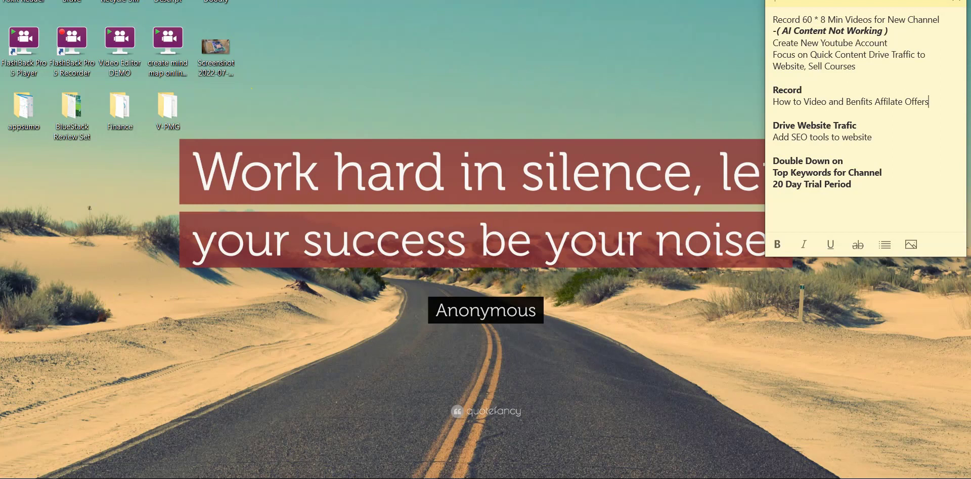
Switch from the desktop to the browser window with Rytr's affiliate program dashboard
key("super")
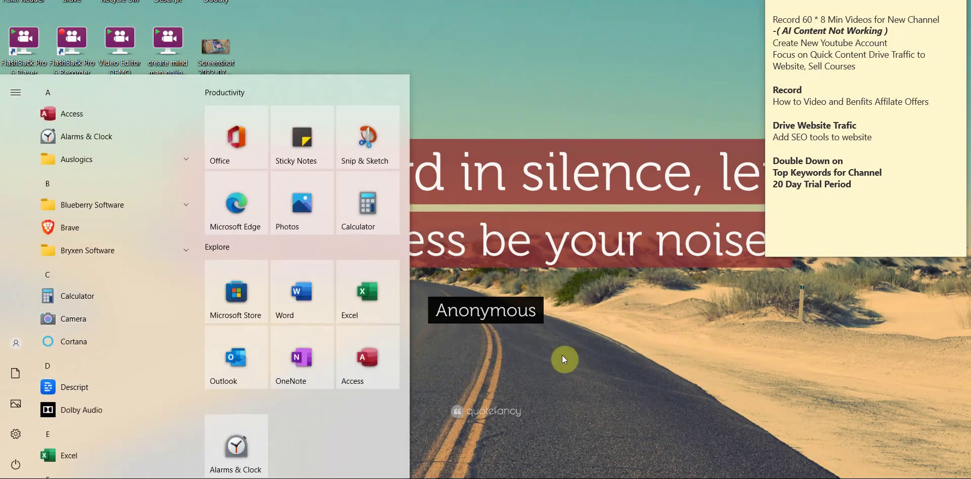
left_click(566, 344)
mouse_move(412, 473)
left_click(429, 443)
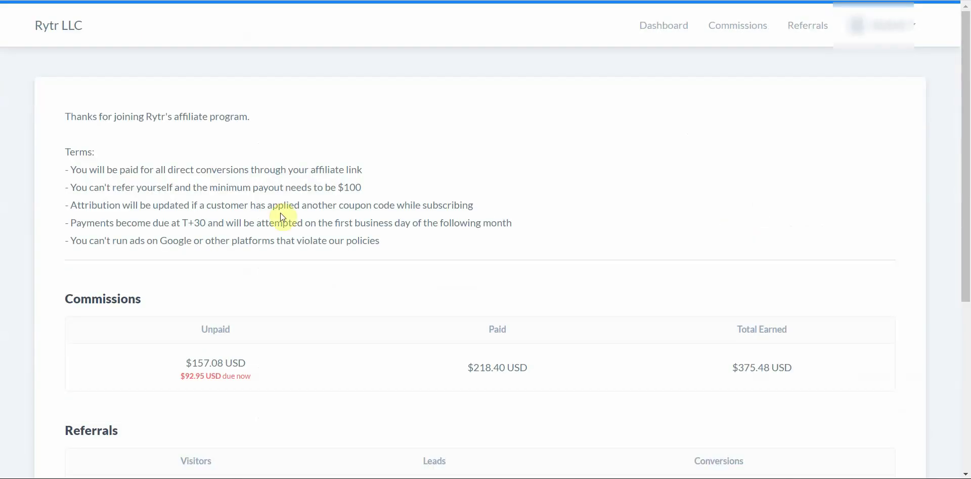
Review the affiliate dashboard's commissions, referrals and links, and view the saved dashboard screenshots from 2022-07-05 among the recent files
scroll(577, 344, "down", 5)
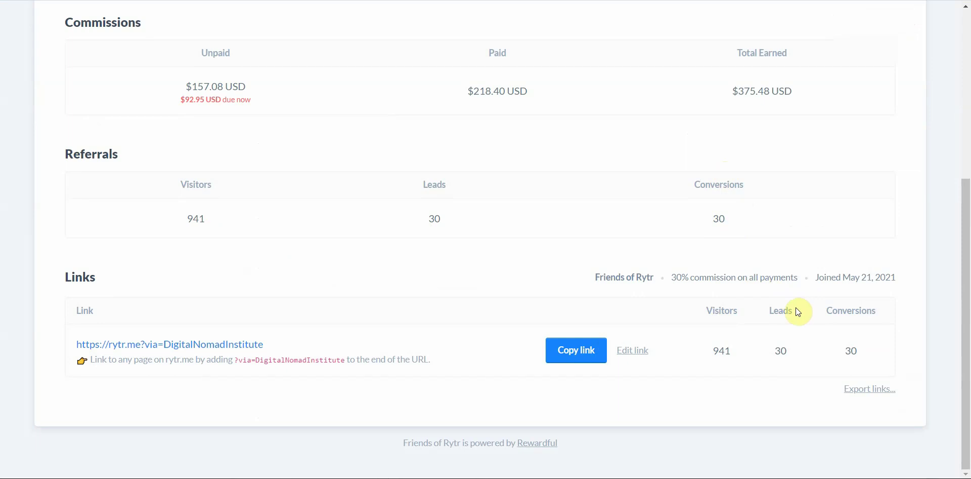
left_click_drag(965, 340, 965, 268)
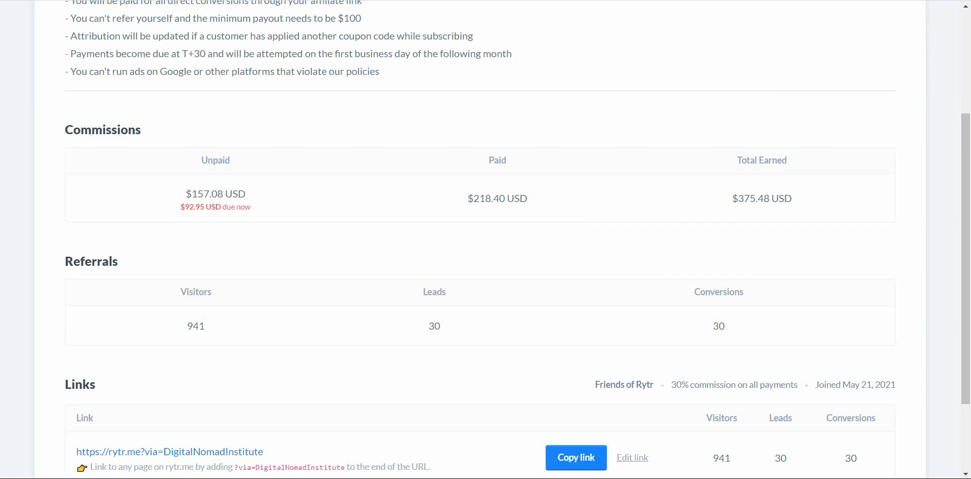
key("super+e")
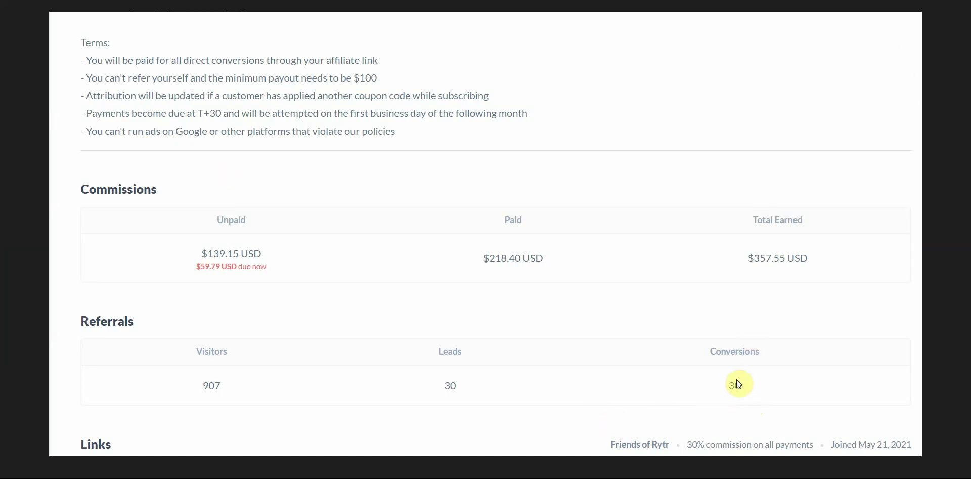
key("alt+F4")
left_click(236, 169)
double_click(236, 169)
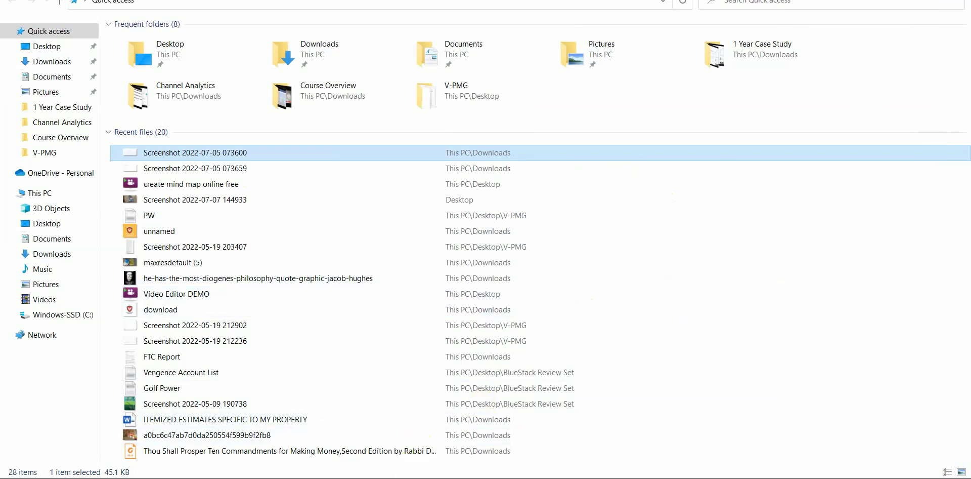
Switch to Gmail, open the "Someone Deleted all of My Referrals" thread and show its collapsed messages
left_click(437, 443)
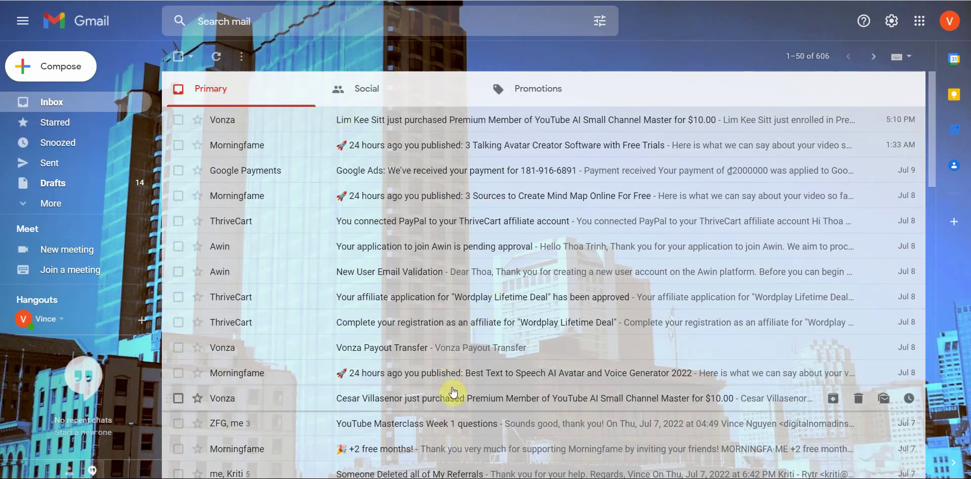
left_click(483, 472)
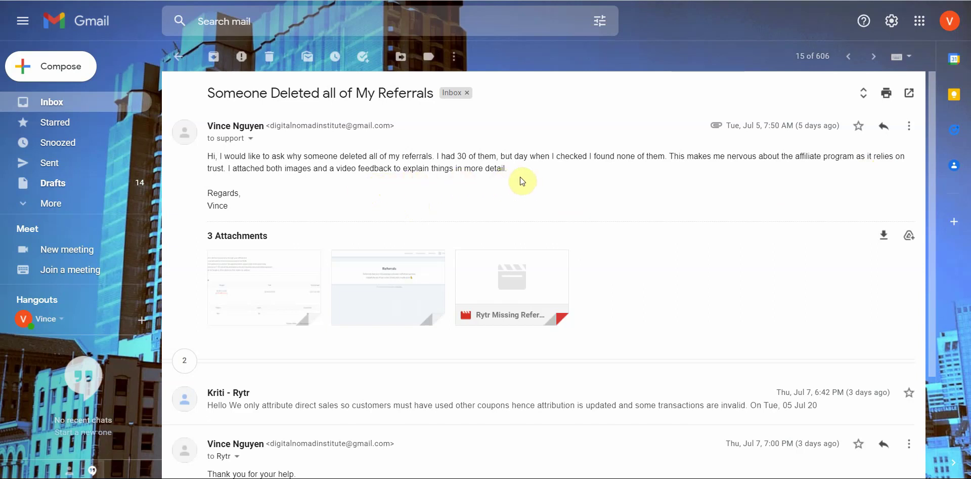
left_click_drag(930, 174, 933, 204)
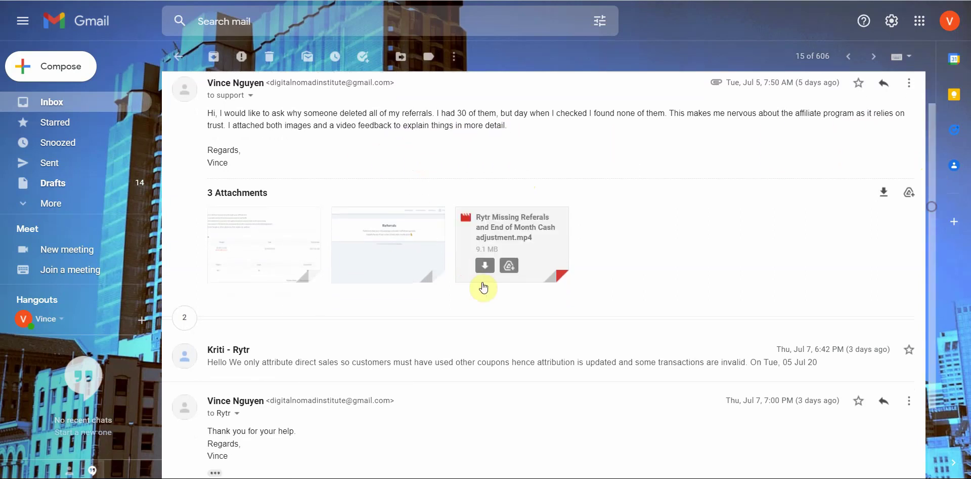
left_click(478, 317)
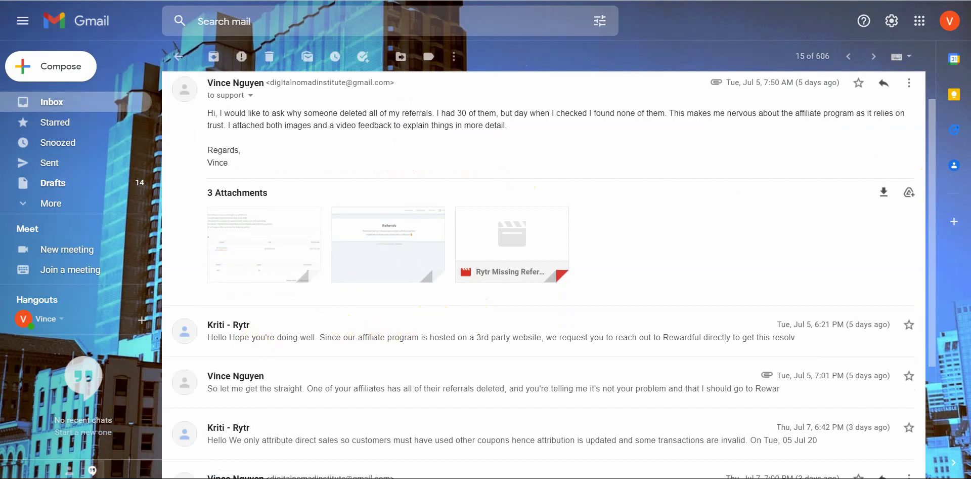
Expand Rytr support's first reply and the customer's follow-up message with the Rewardful video attachment
left_click(551, 1)
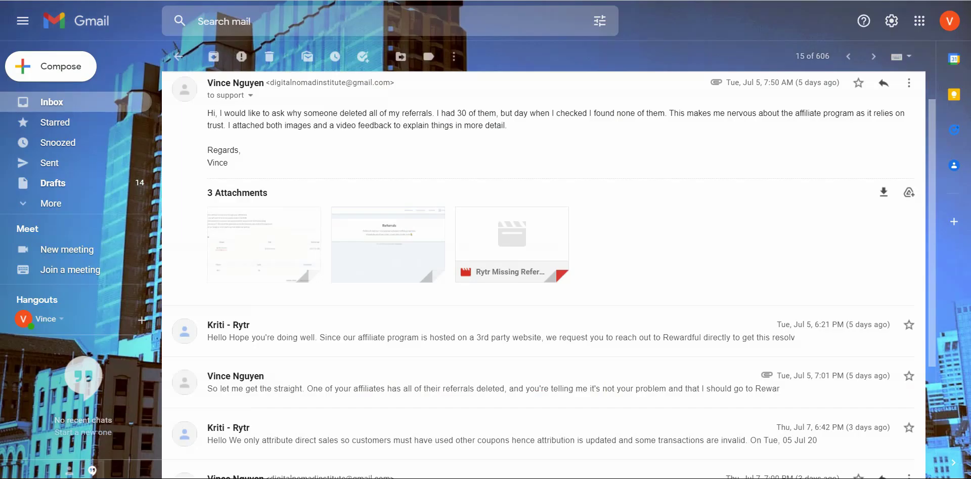
left_click(61, 1)
left_click(272, 349)
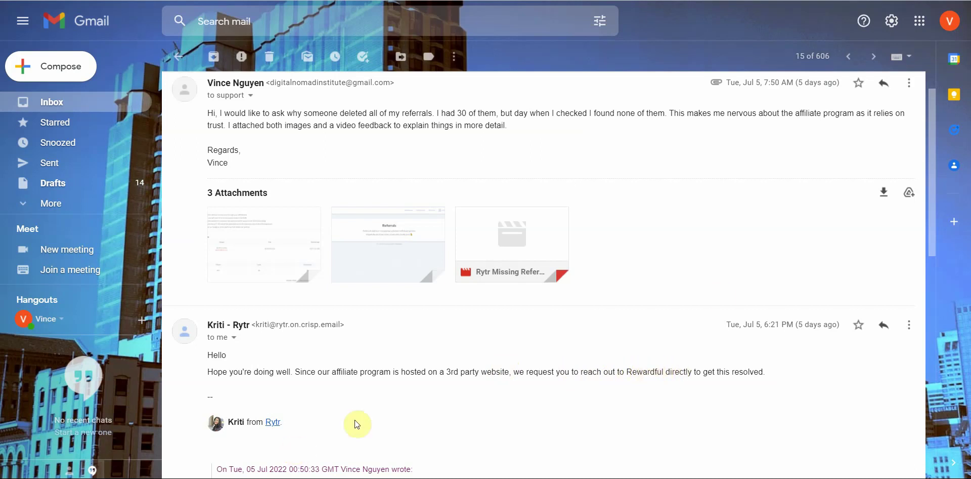
left_click_drag(929, 195, 919, 400)
left_click(406, 279)
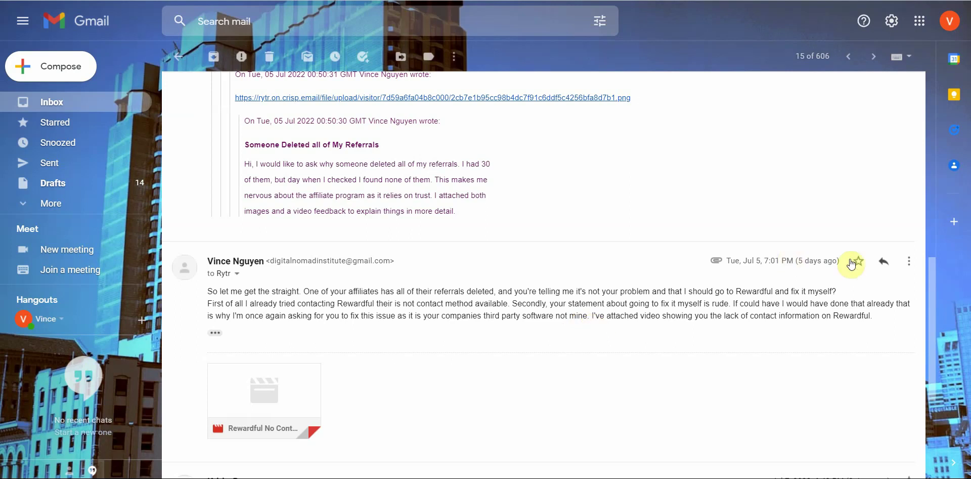
Go back to the start of the thread and highlight the text of support's first reply
left_click_drag(936, 276, 936, 147)
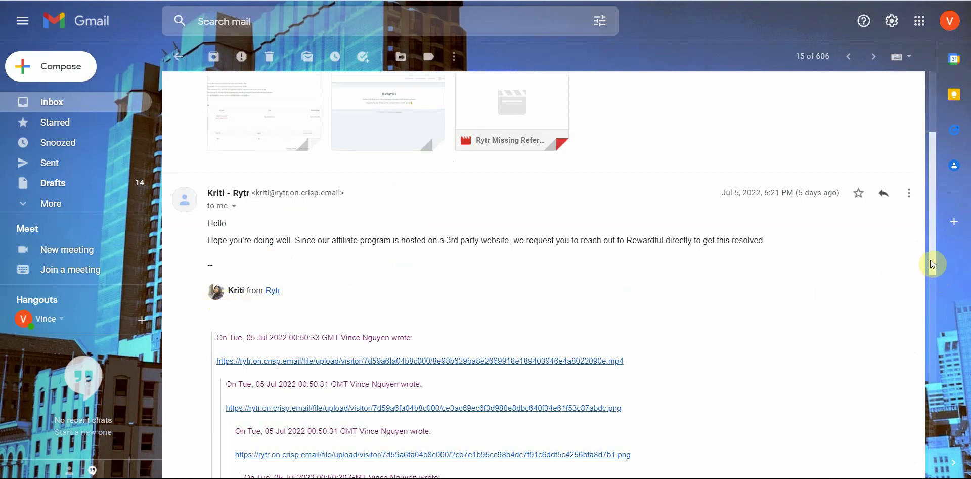
left_click_drag(932, 259, 919, 174)
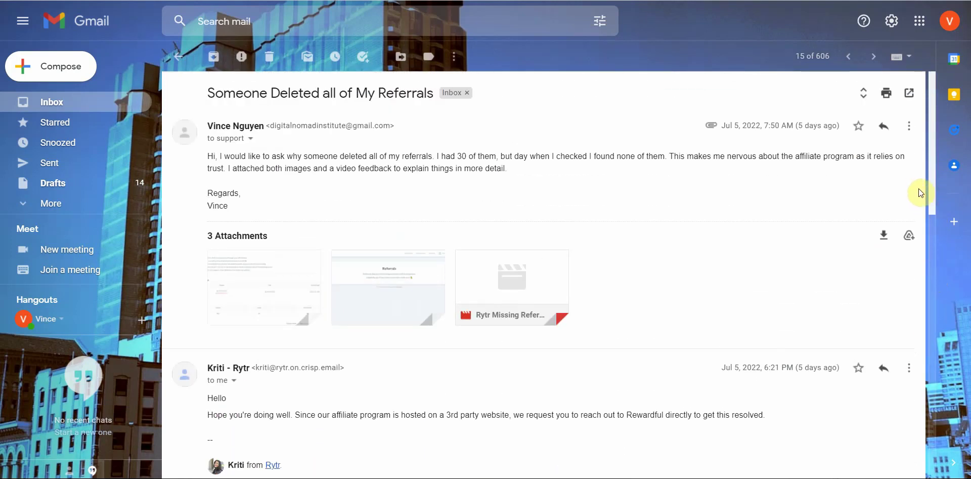
scroll(920, 196, "down", 1)
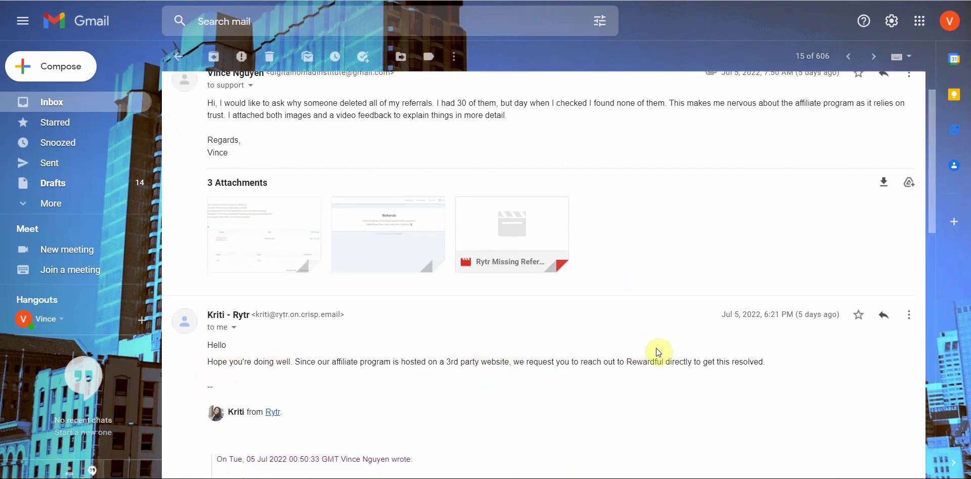
left_click_drag(306, 374, 208, 344)
left_click(746, 355)
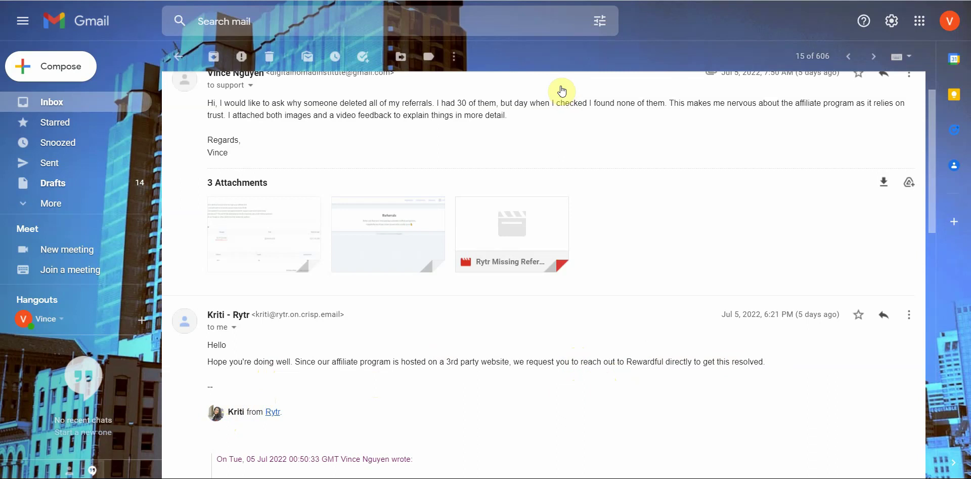
View Rytr's team page, and browse the use-case list in the writing workspace with Brand Name still selected
left_click(561, 8)
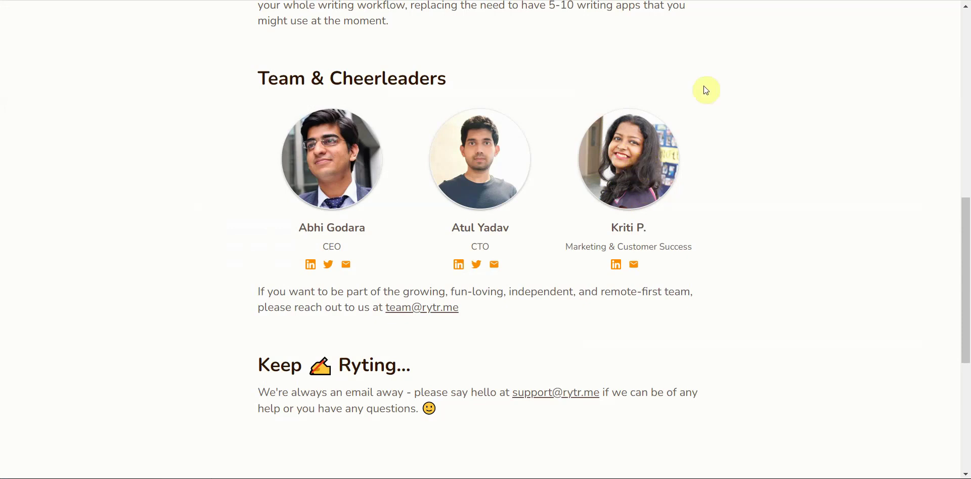
key("ctrl+Tab")
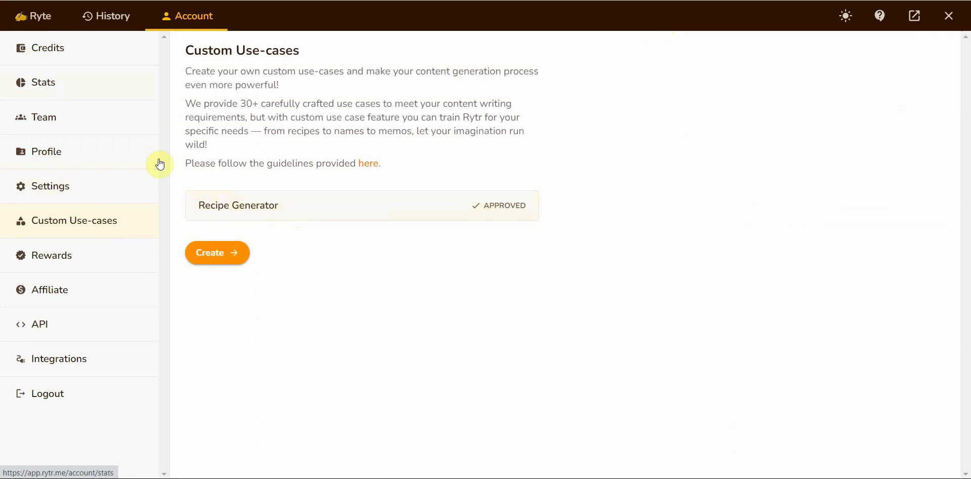
left_click(40, 16)
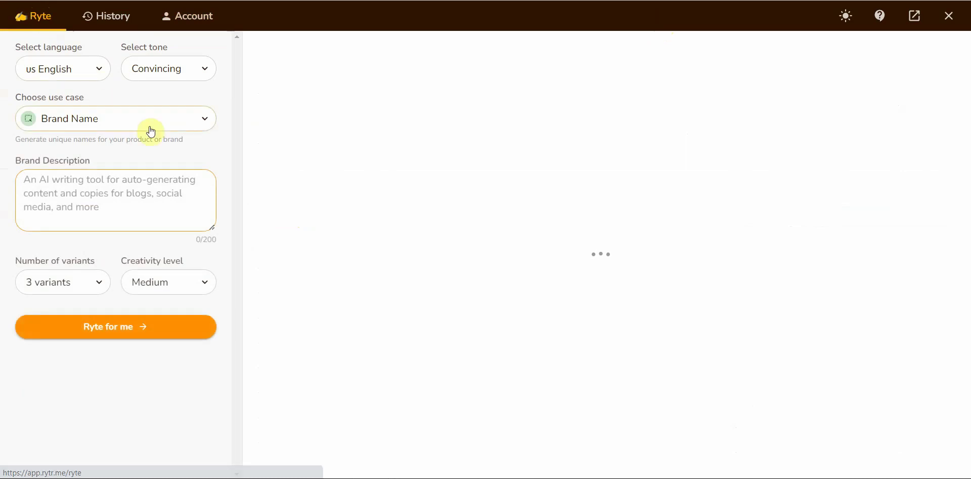
left_click(204, 121)
left_click_drag(224, 164, 220, 307)
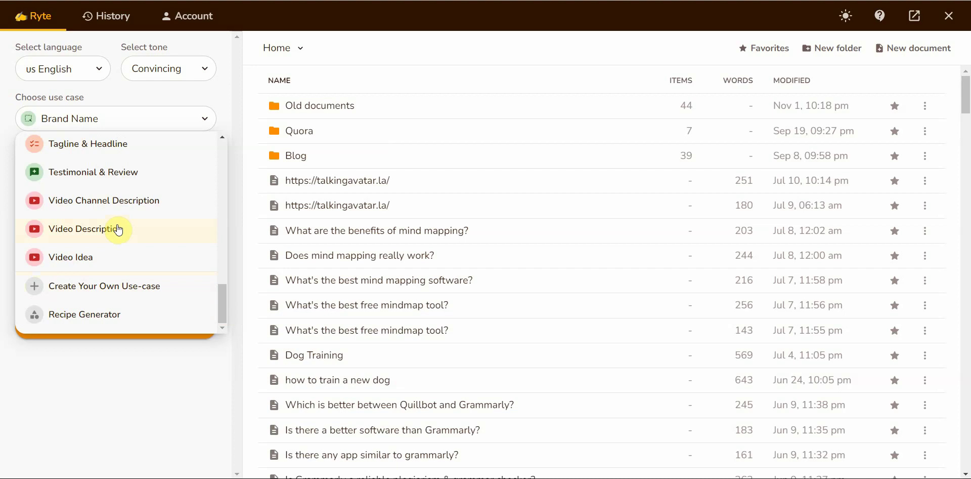
left_click(210, 100)
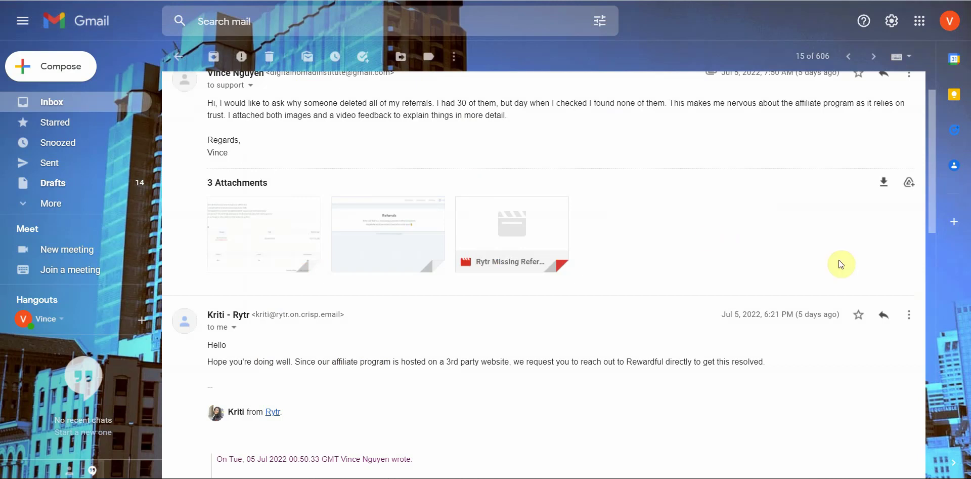
Return to the referral email thread and highlight support's request to contact Rewardful directly, clearing the highlight after reading
mouse_move(932, 223)
left_mouse_down()
mouse_move(926, 196)
mouse_move(929, 233)
left_mouse_up()
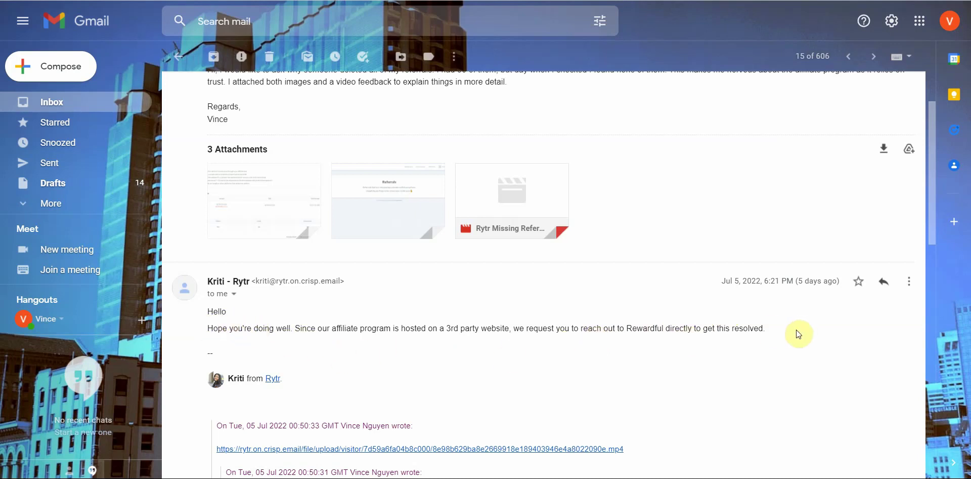
left_click_drag(798, 334, 206, 318)
left_click(847, 345)
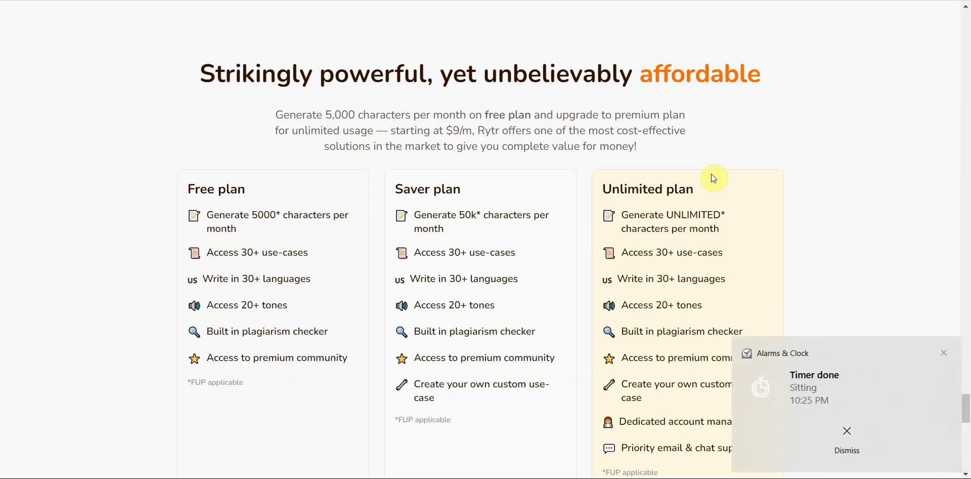
Dismiss the finished "Sitting" timer notification covering Rytr's pricing plans
left_click(878, 445)
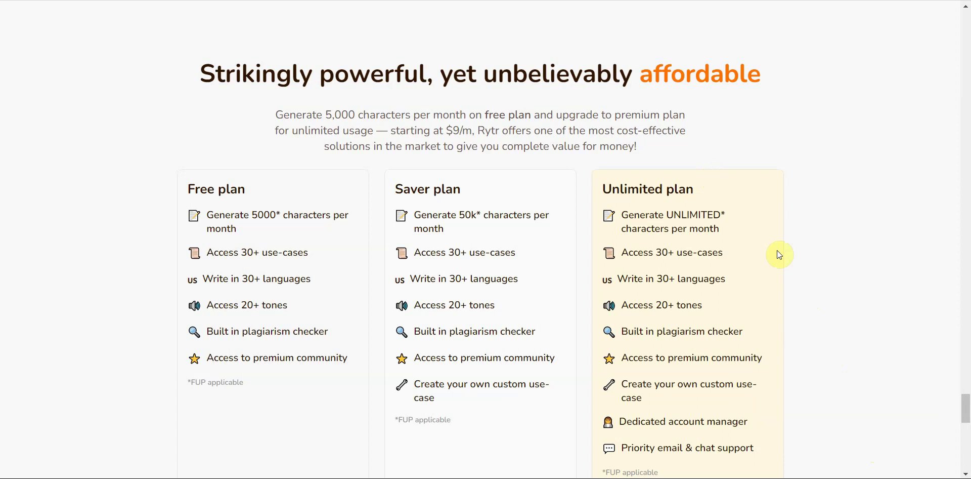